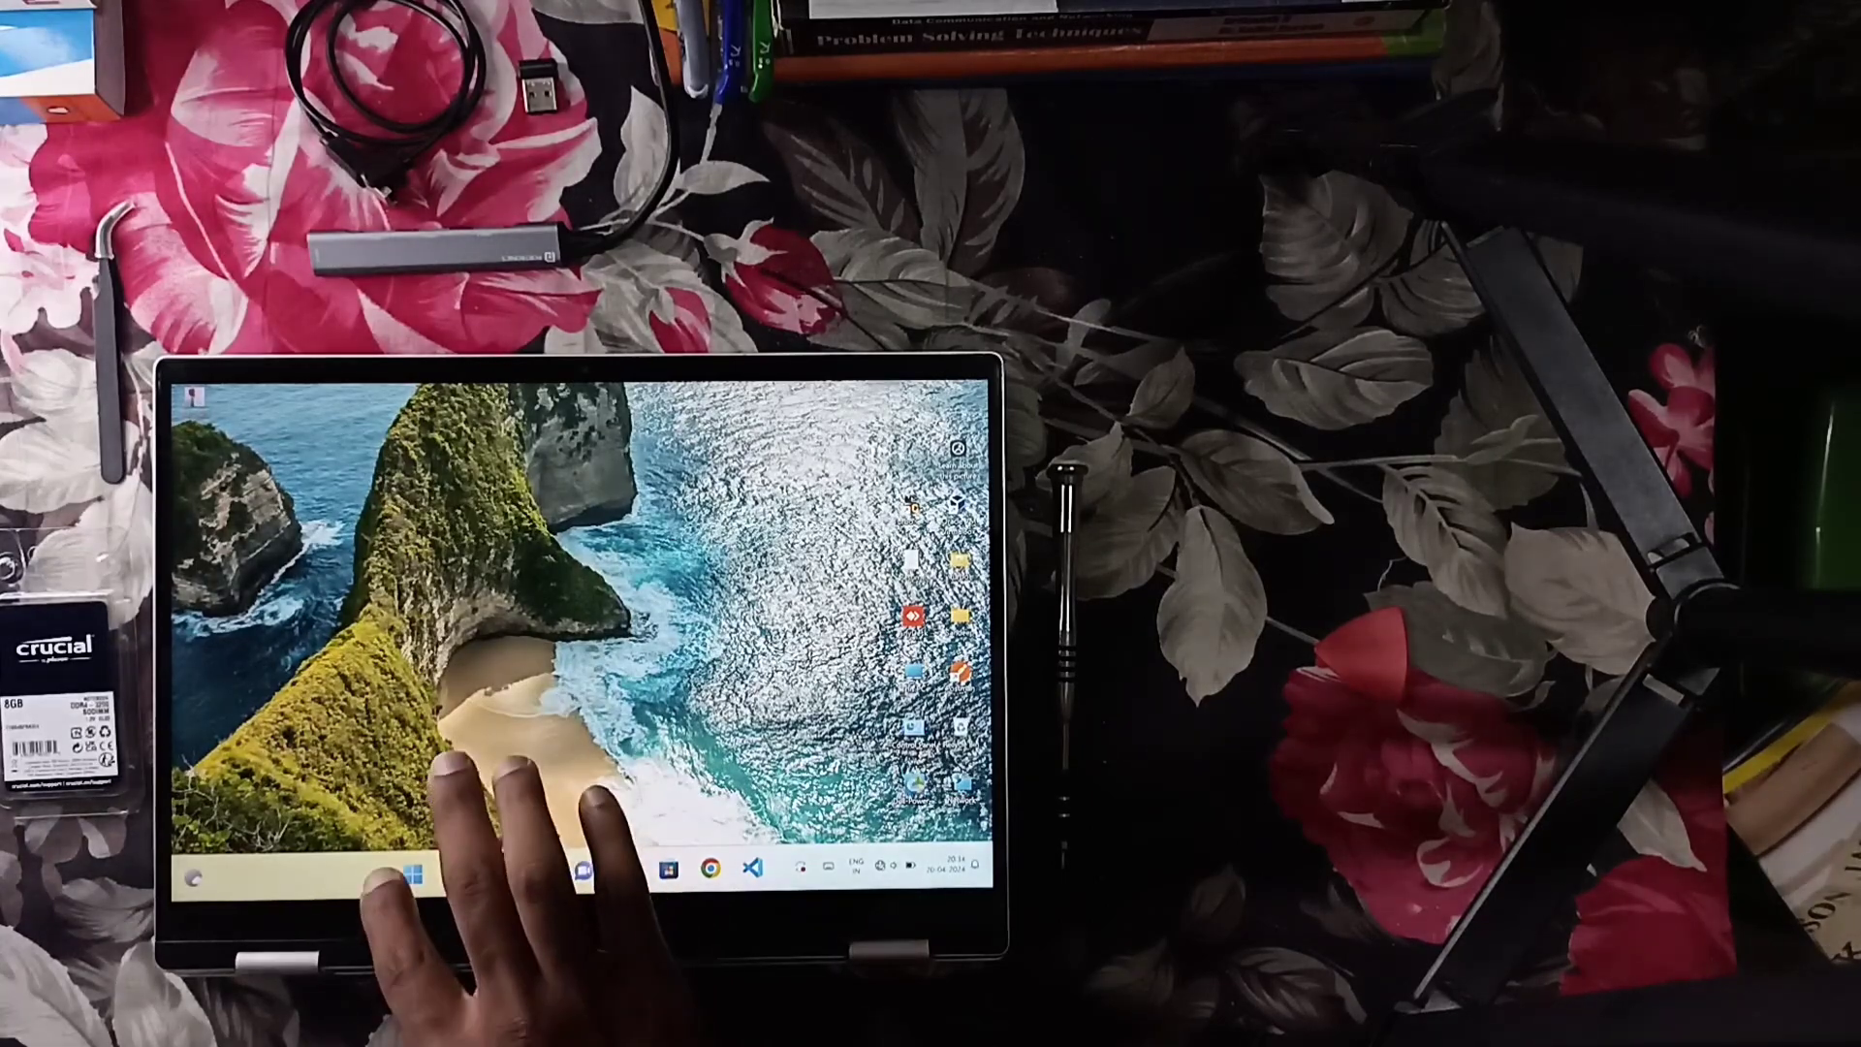
Step: Launch Settings from the Start menu and go to the System section
left_click(411, 872)
left_click(677, 575)
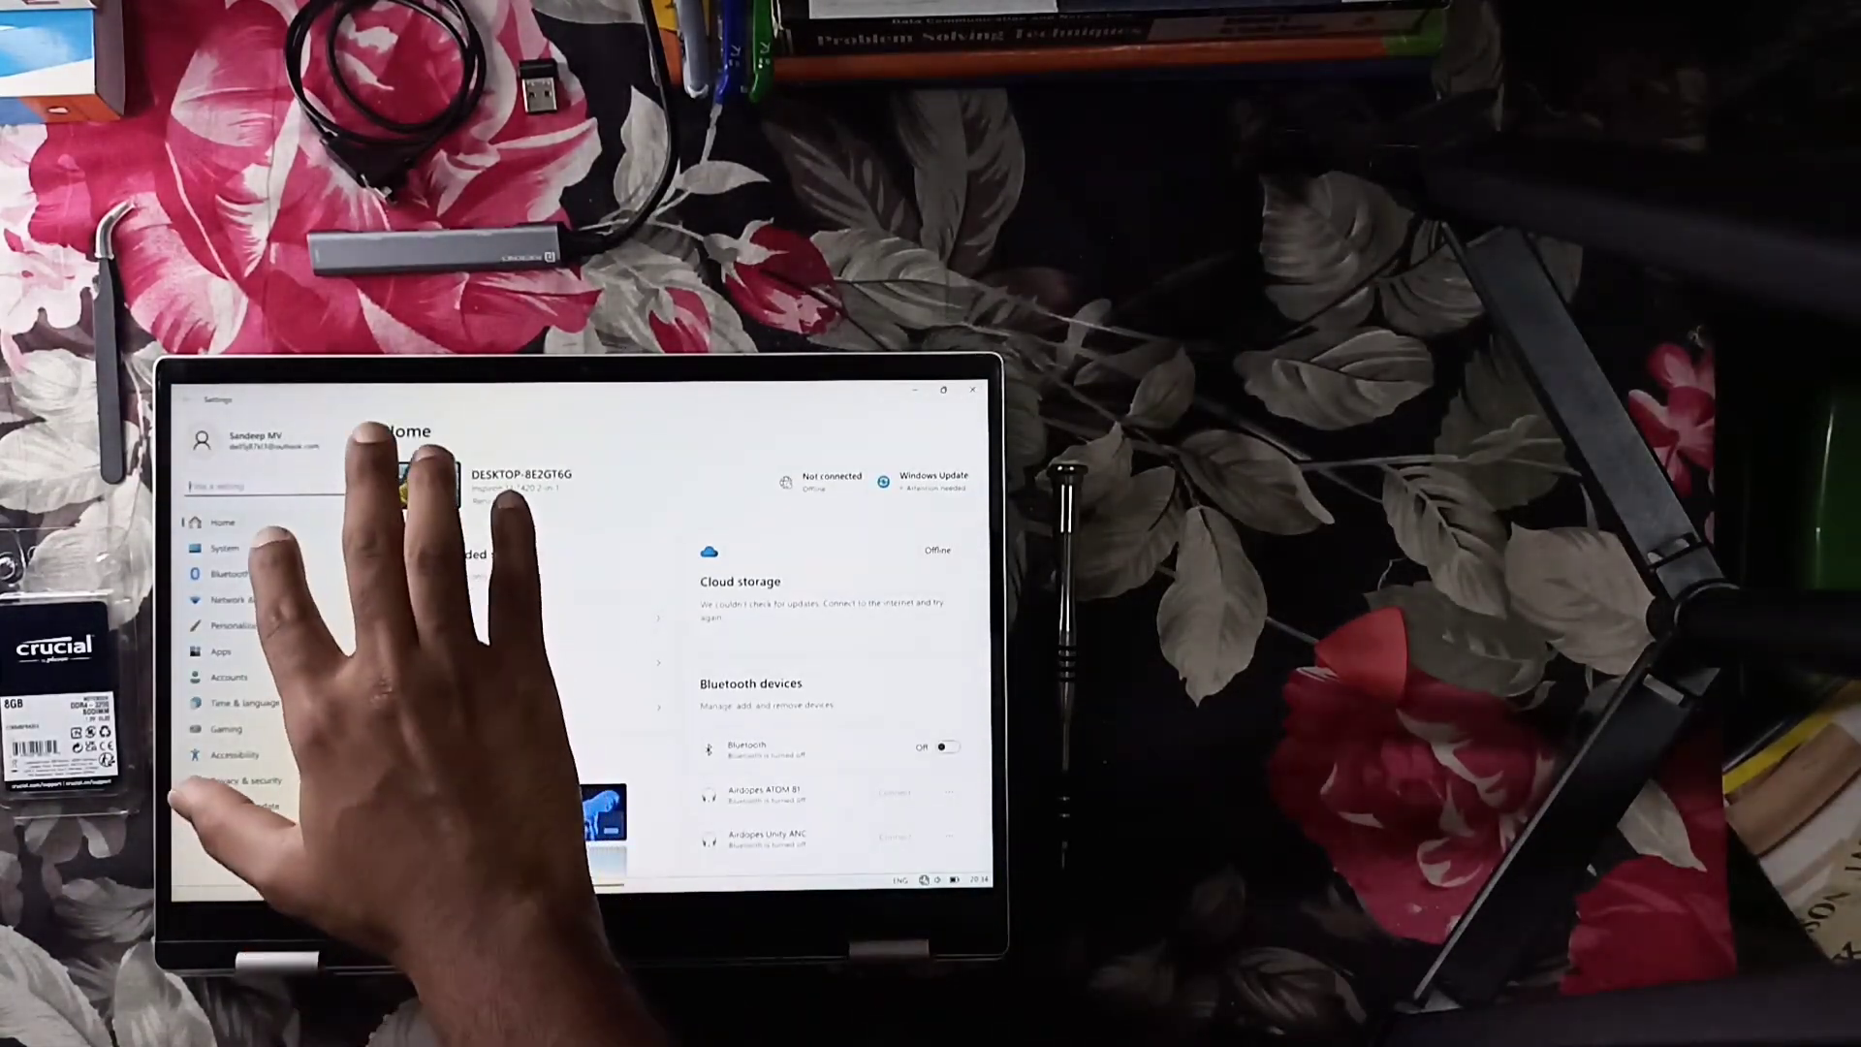
left_click(224, 547)
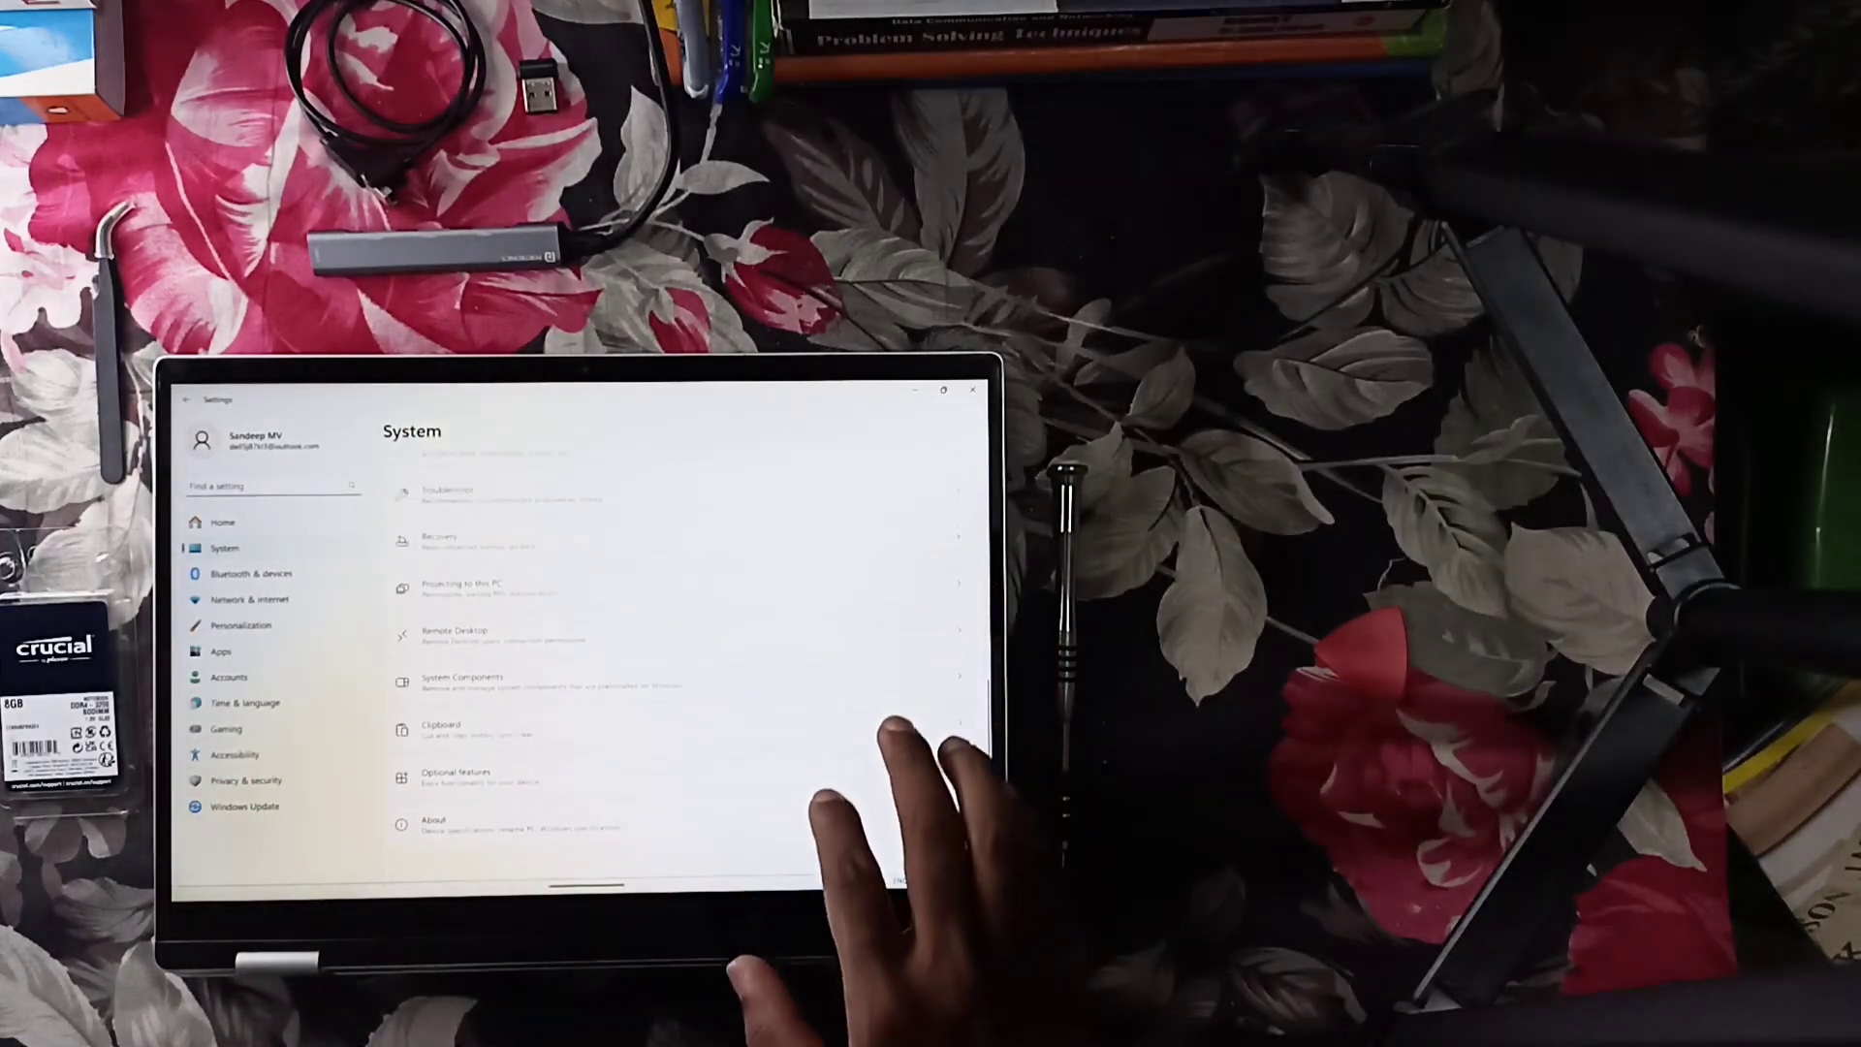
scroll(670, 699, "down", 10)
Step: View the About page's 8 GB installed RAM, then shut down via Start's power menu
left_click(436, 829)
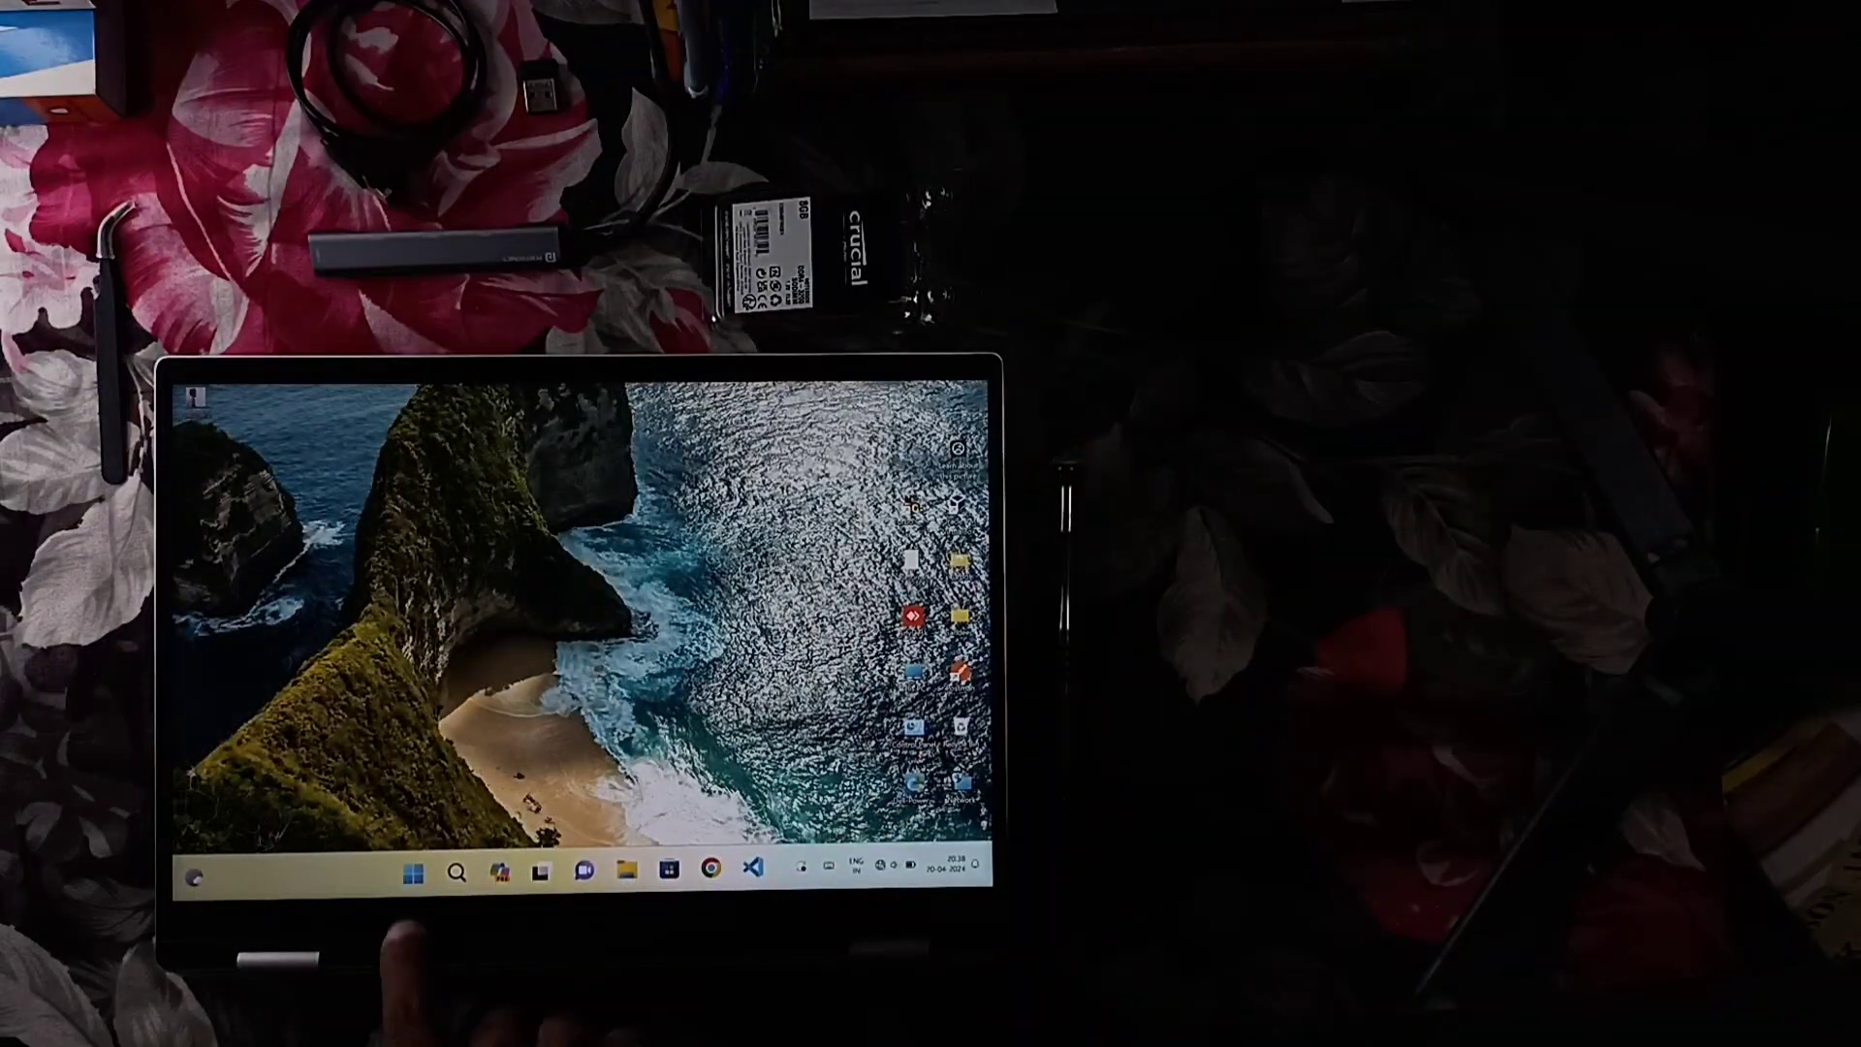
left_click(413, 873)
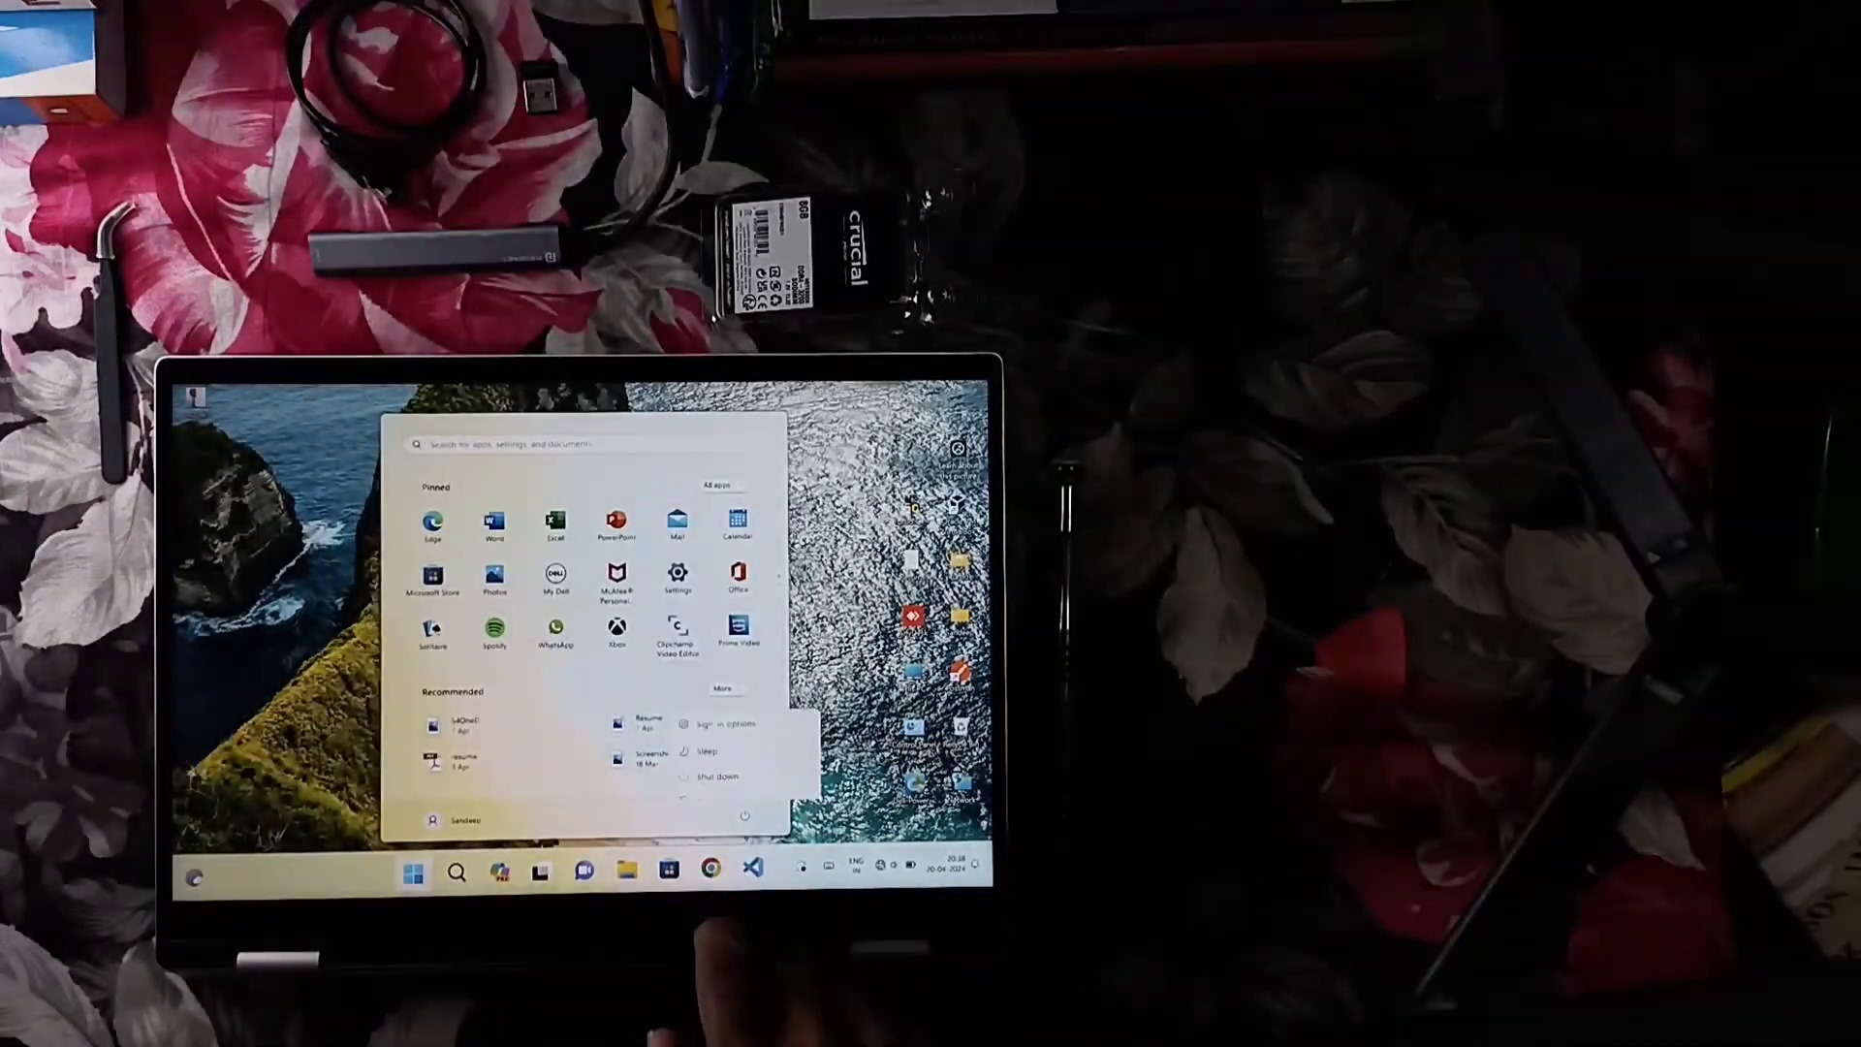
left_click(745, 818)
left_click(713, 761)
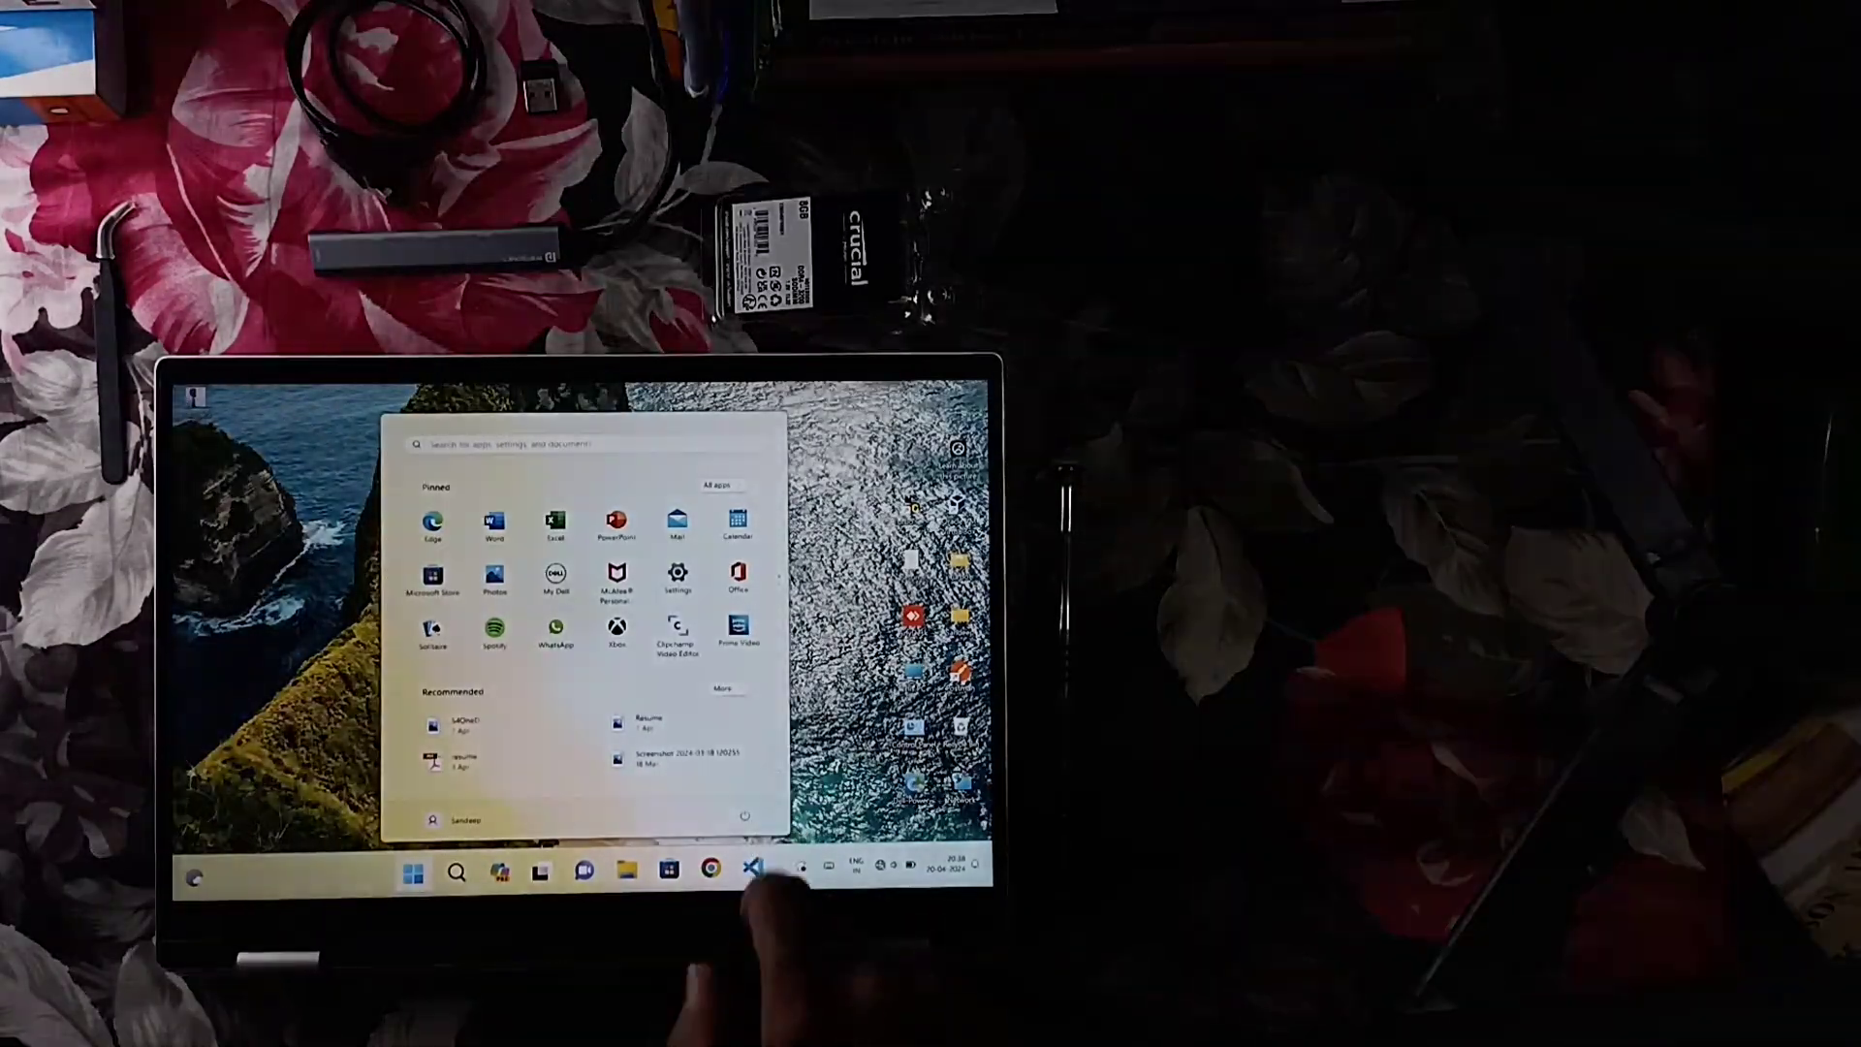
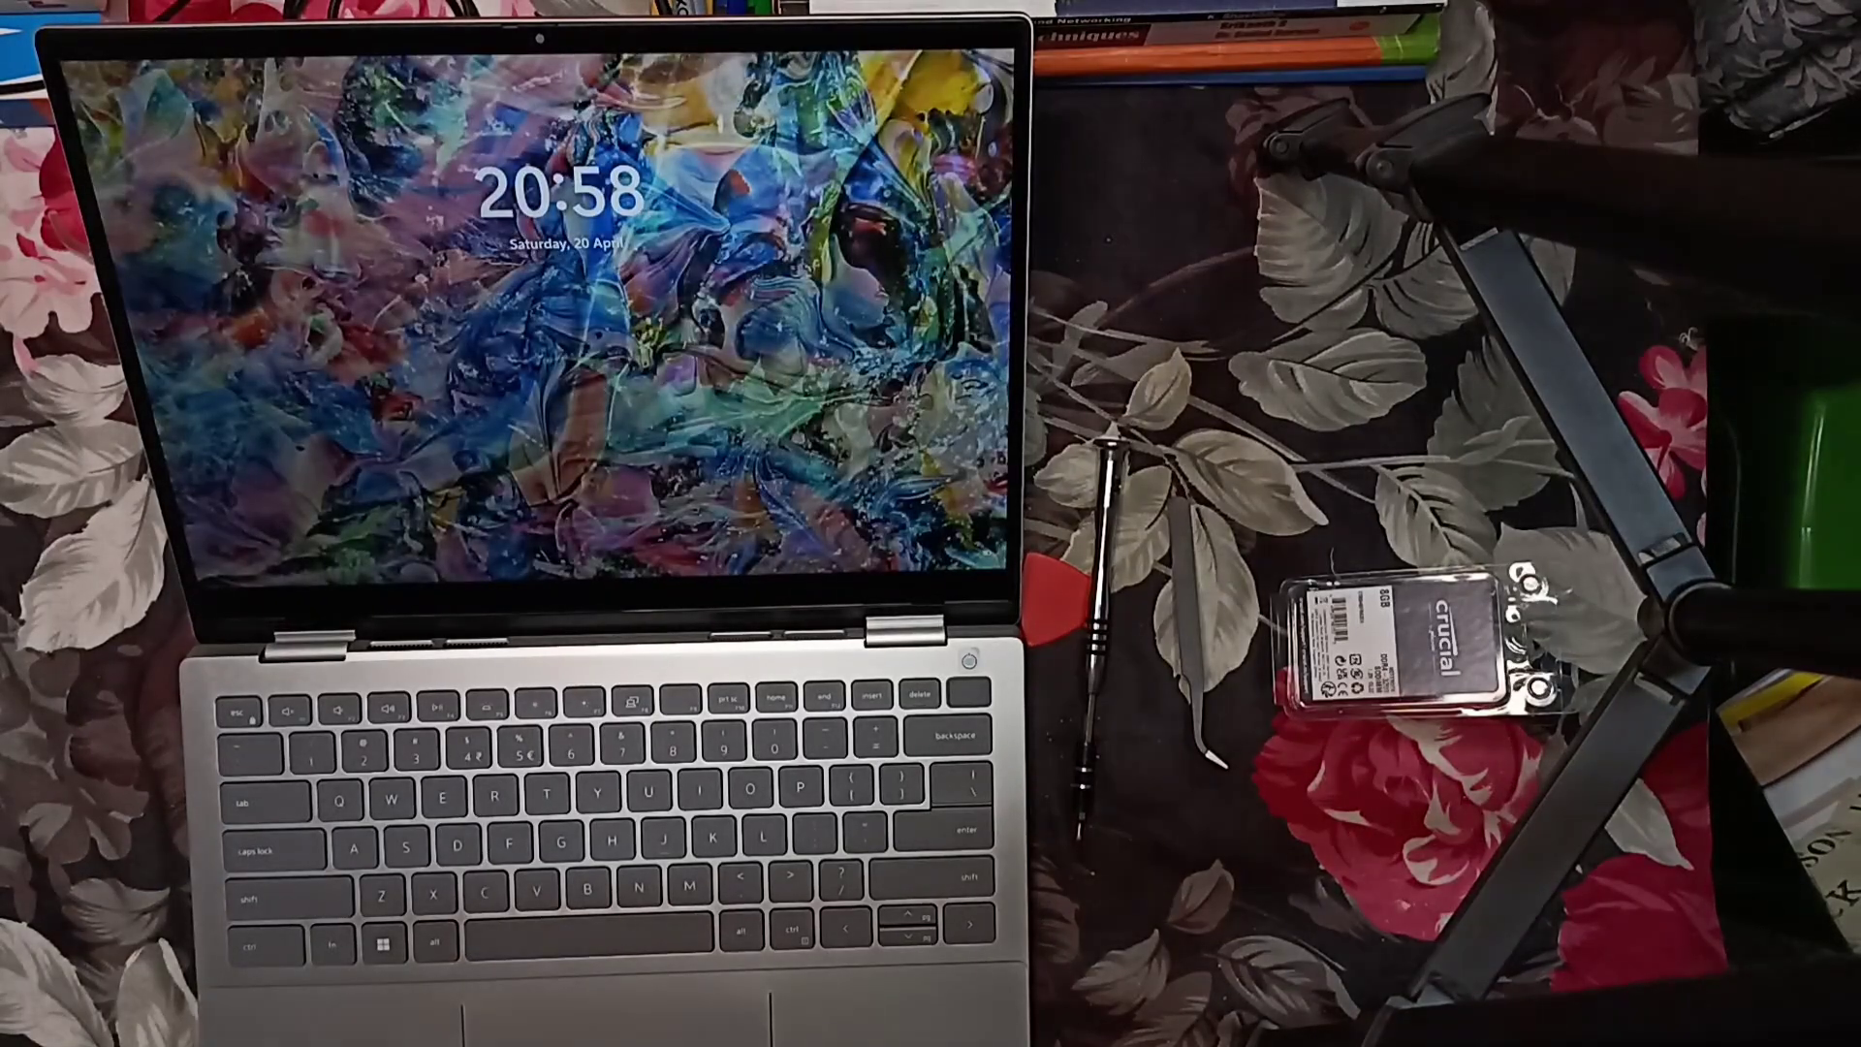
Step: Sign in past the lock screen and launch System Information from Start search
key("space")
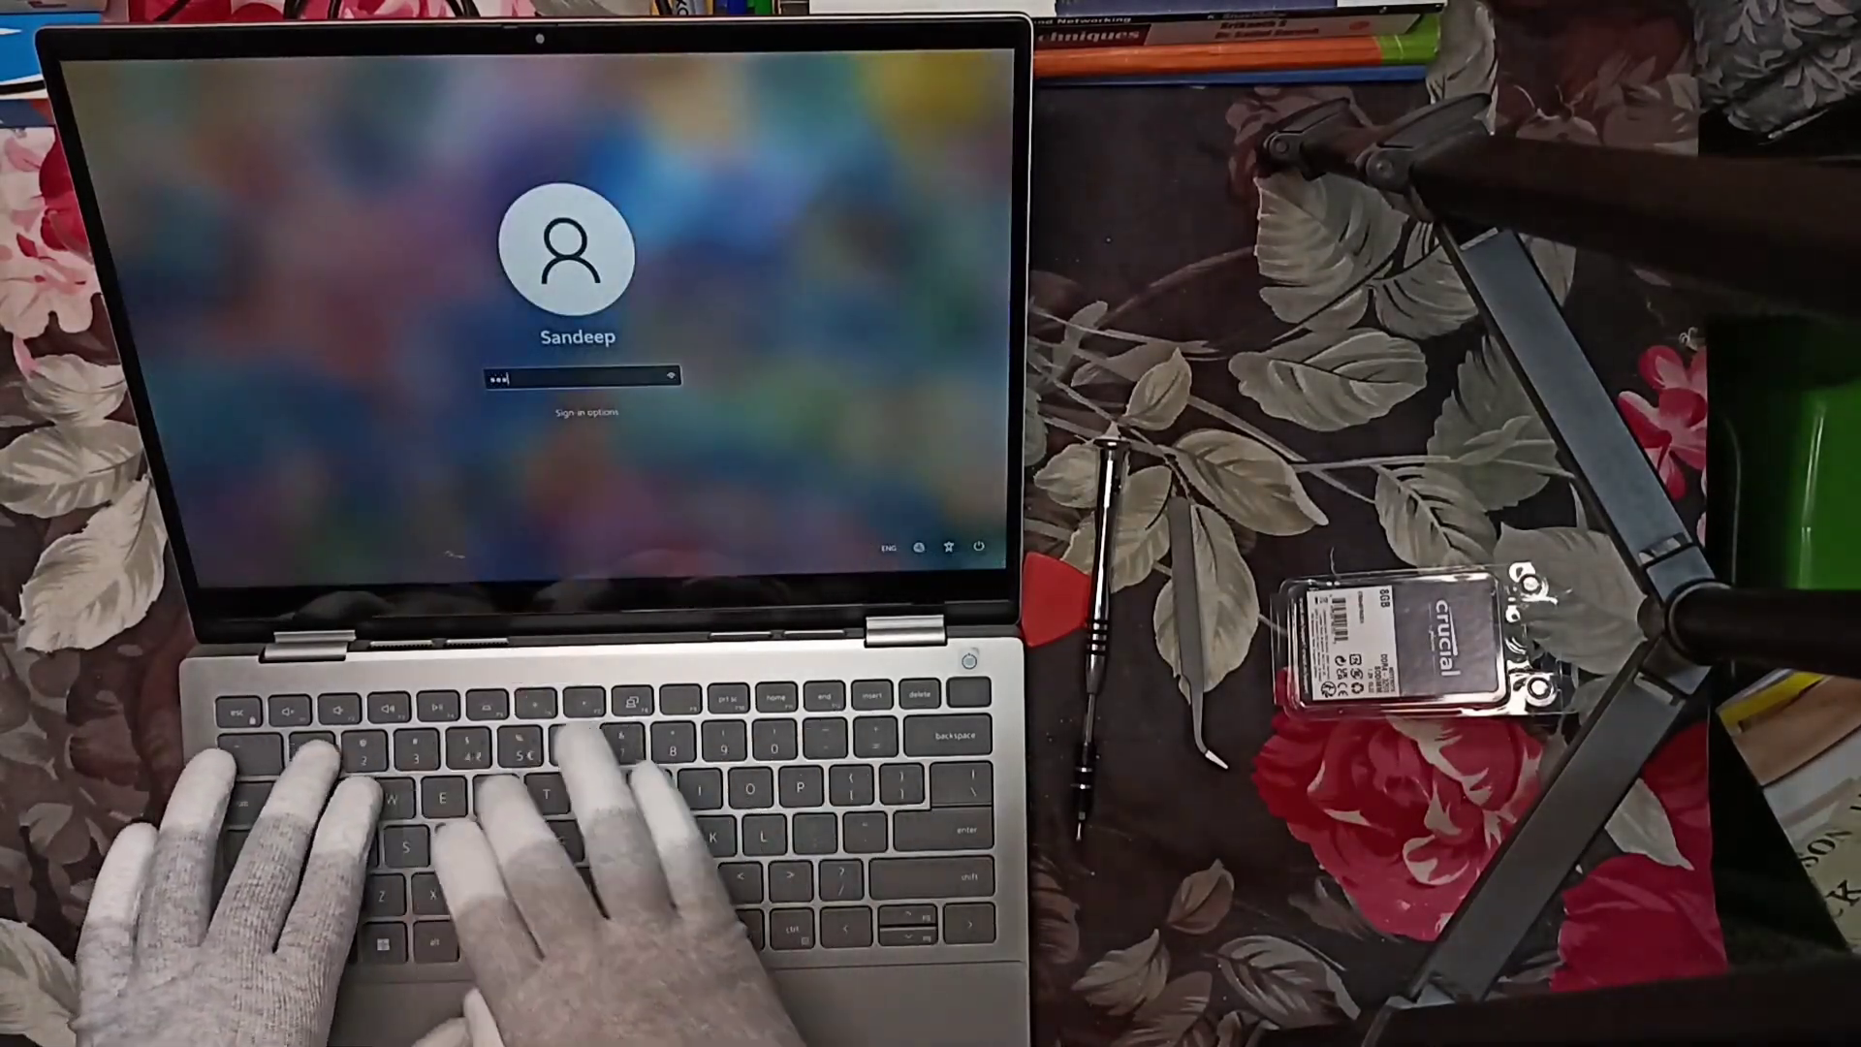
key("Return")
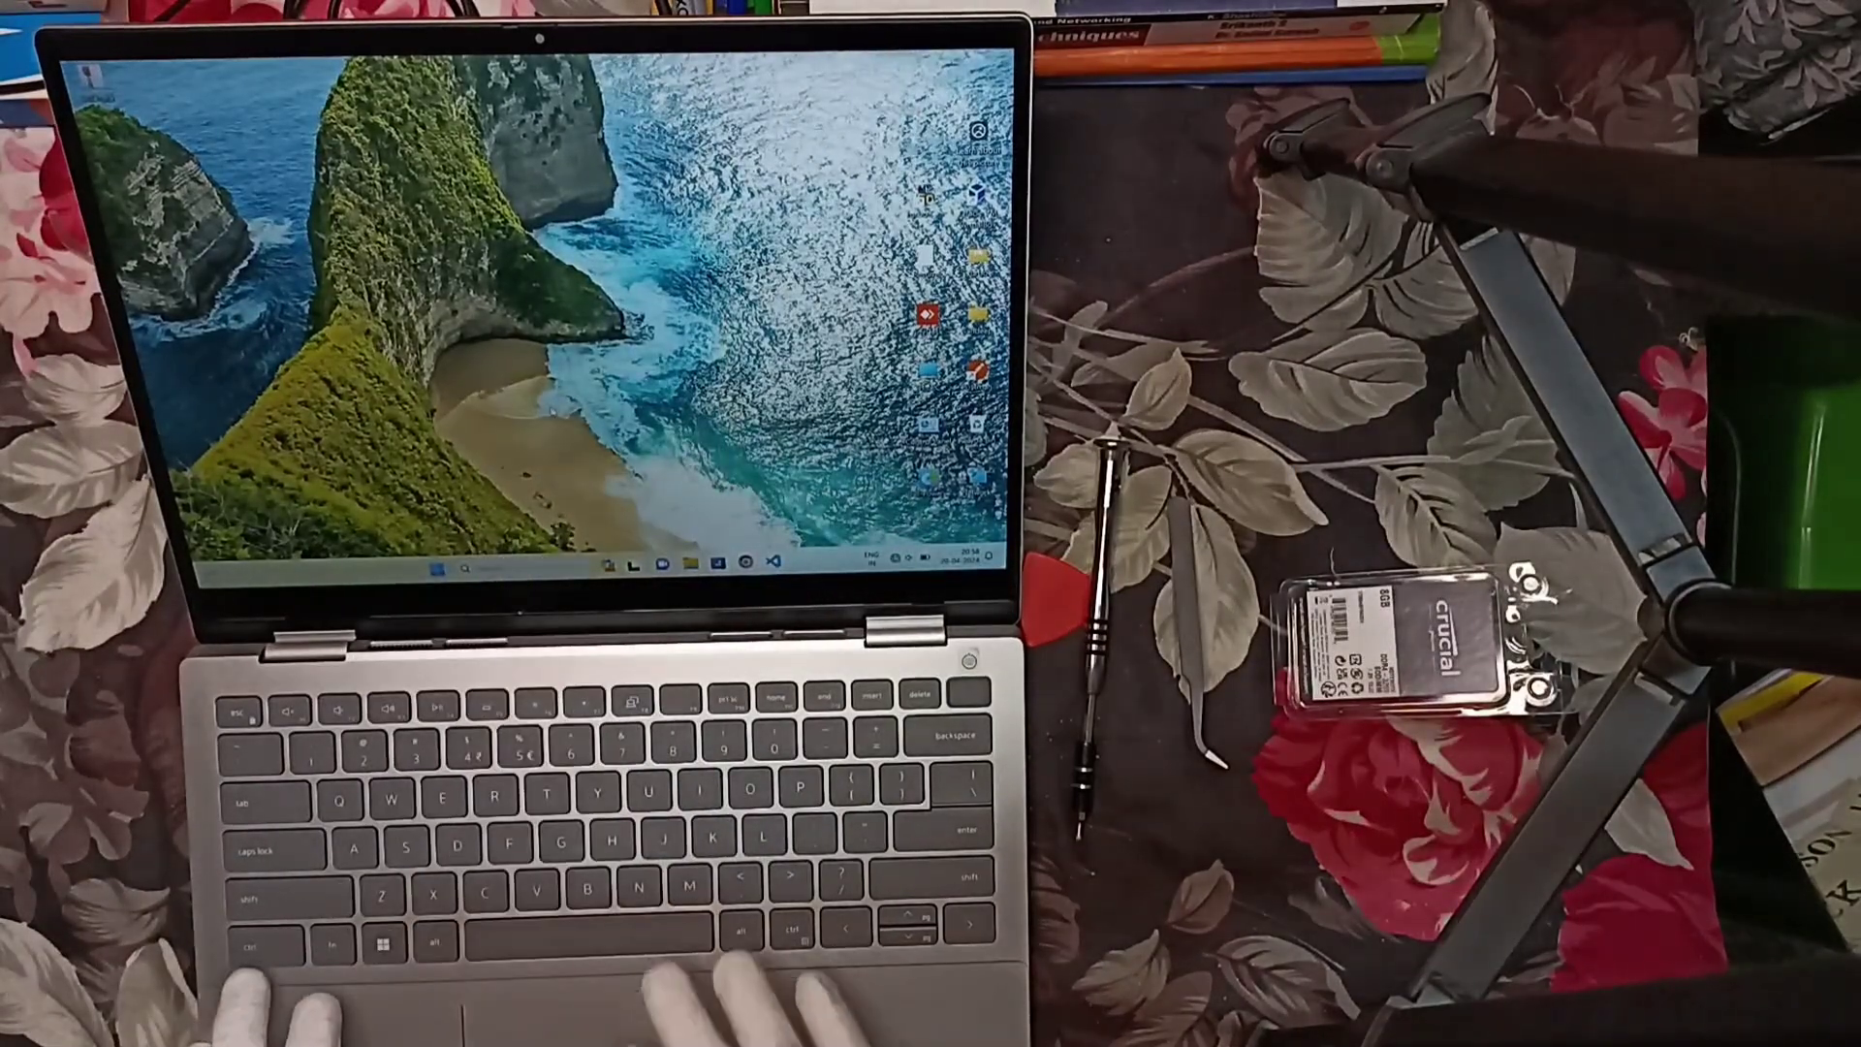
key("super")
type("system information")
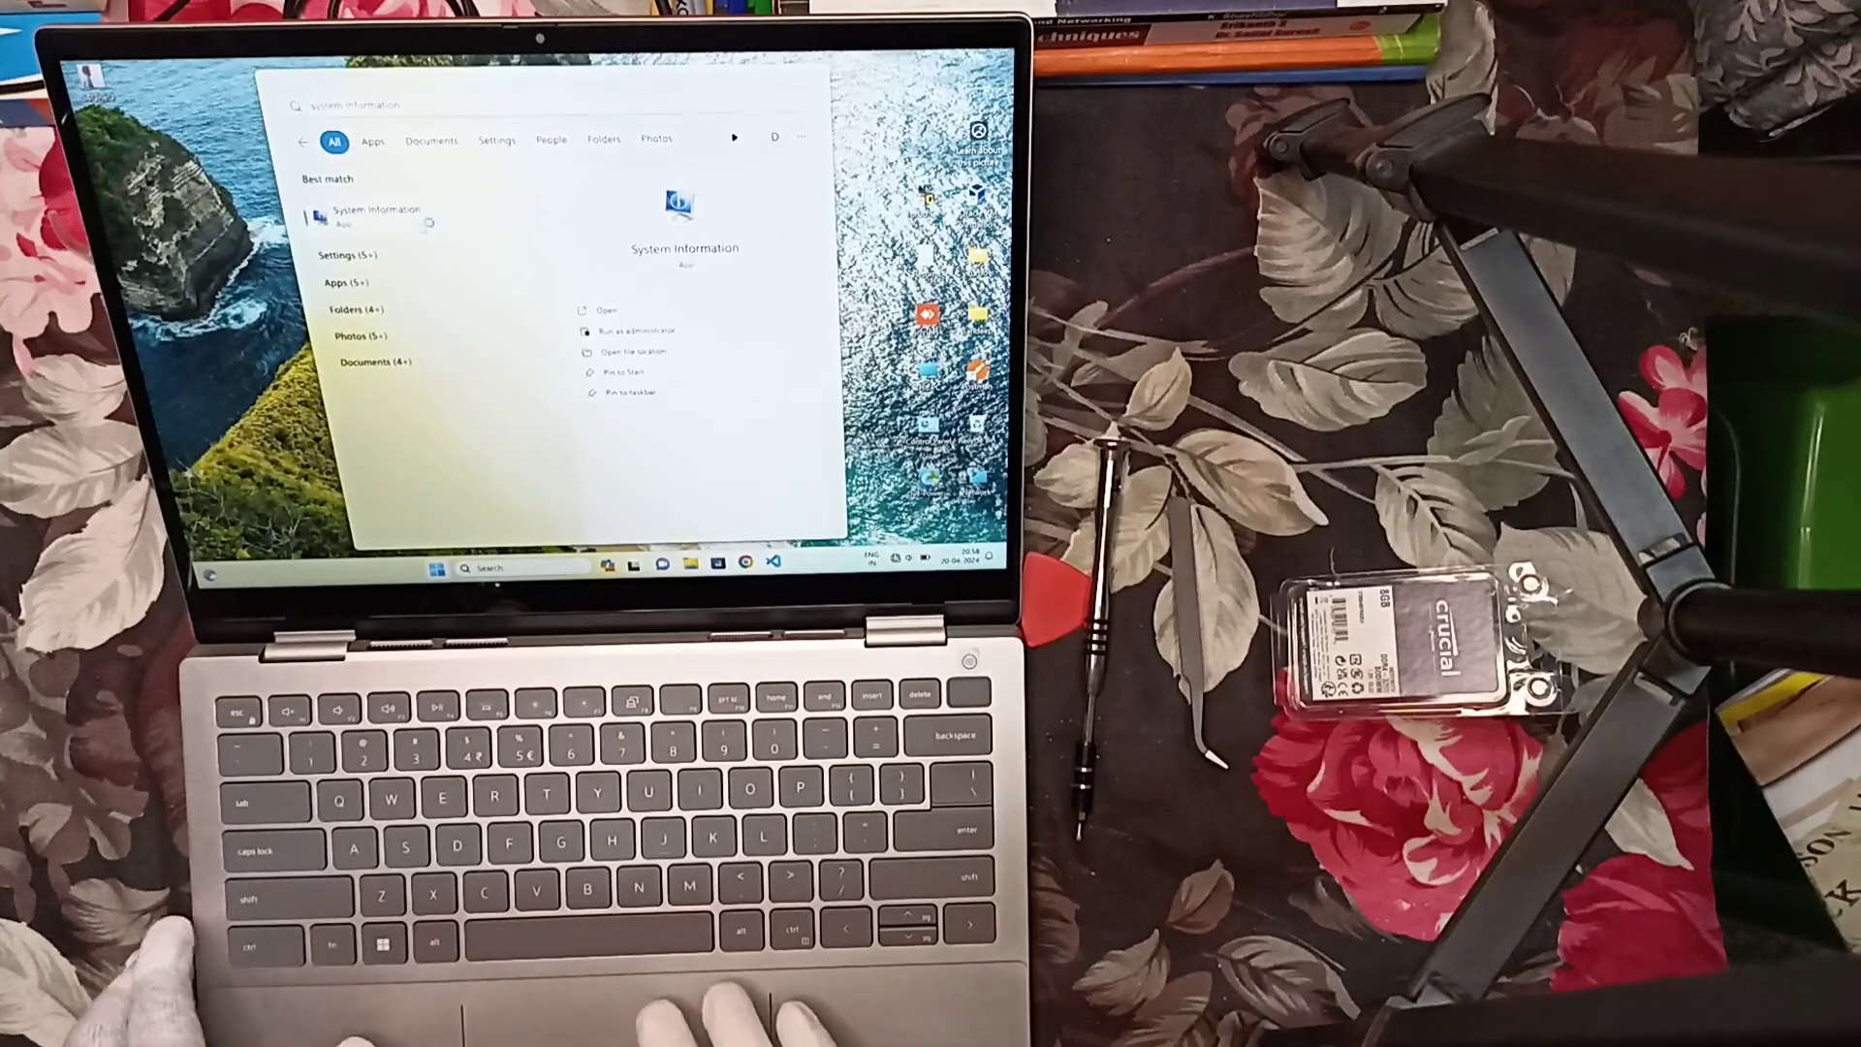
key("Return")
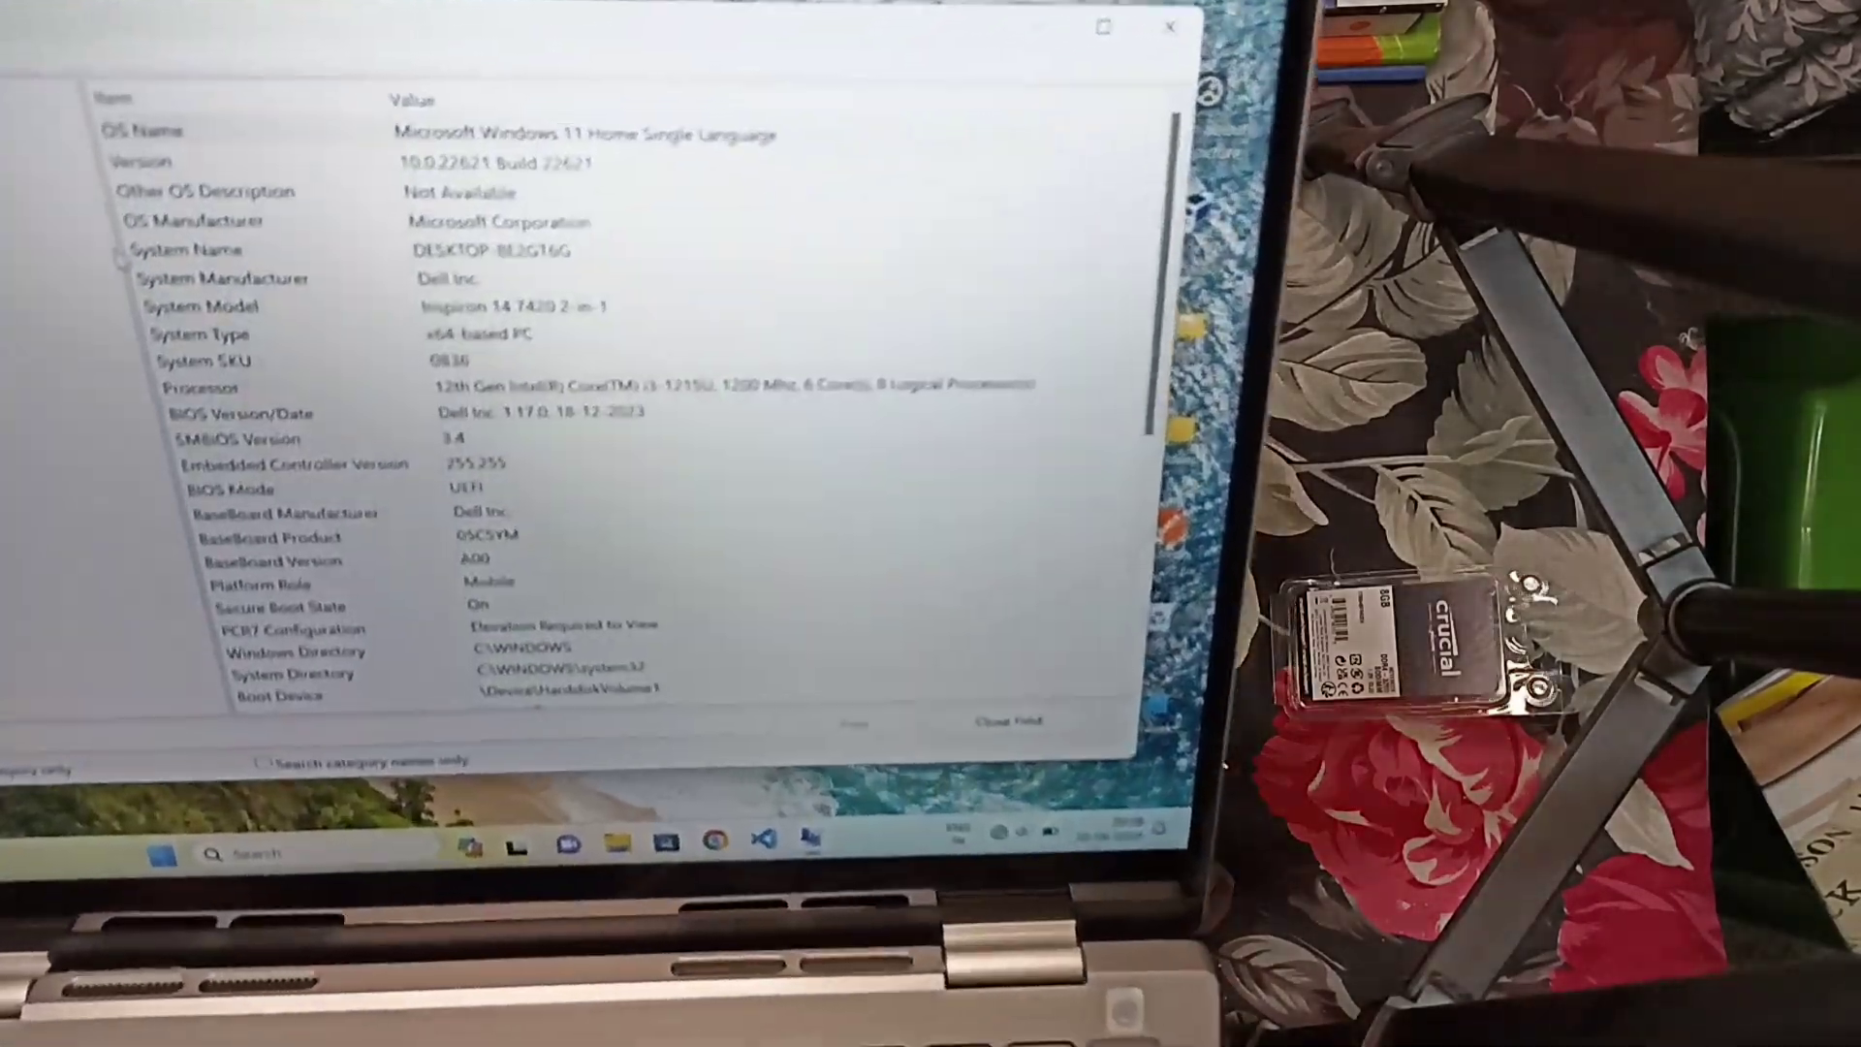